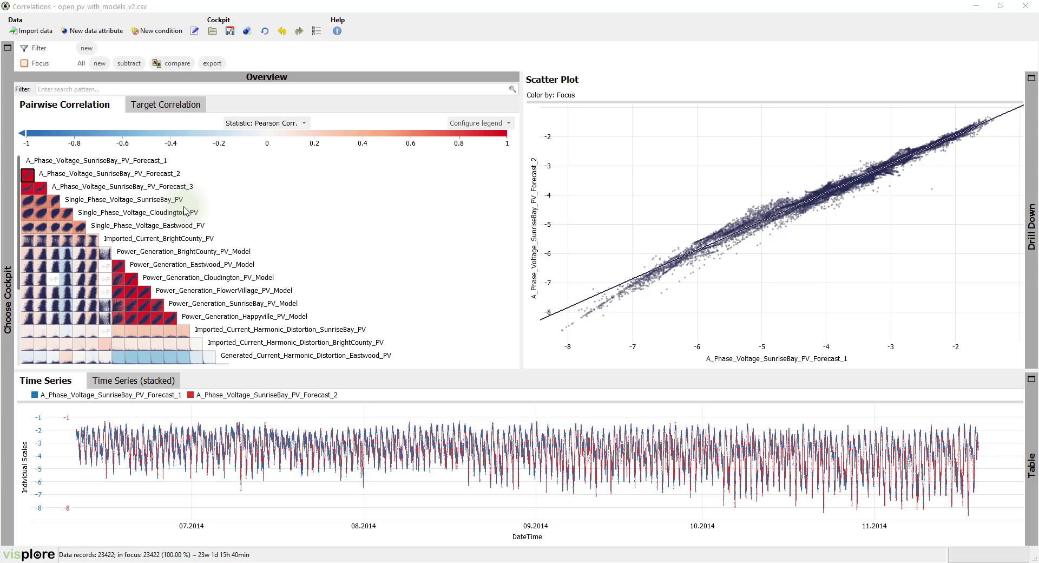
Filter the pairwise correlation matrix by 'temp' to list only the ten temperature attributes
{"action": "left_click", "coordinate": [8, 290]}
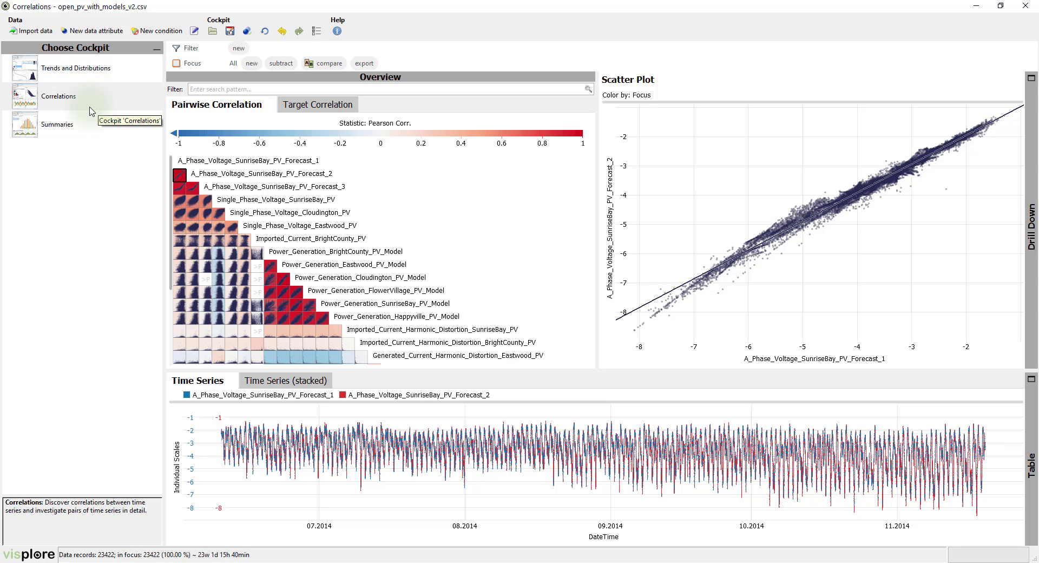
{"action": "left_click", "coordinate": [133, 48]}
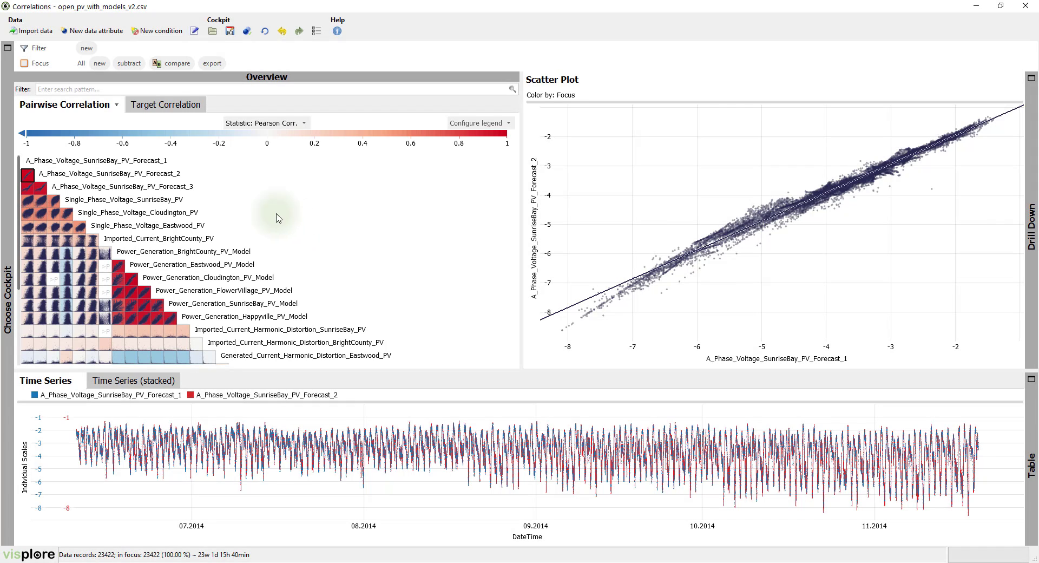
{"action": "left_click", "coordinate": [145, 88]}
{"action": "type", "text": "temp"}
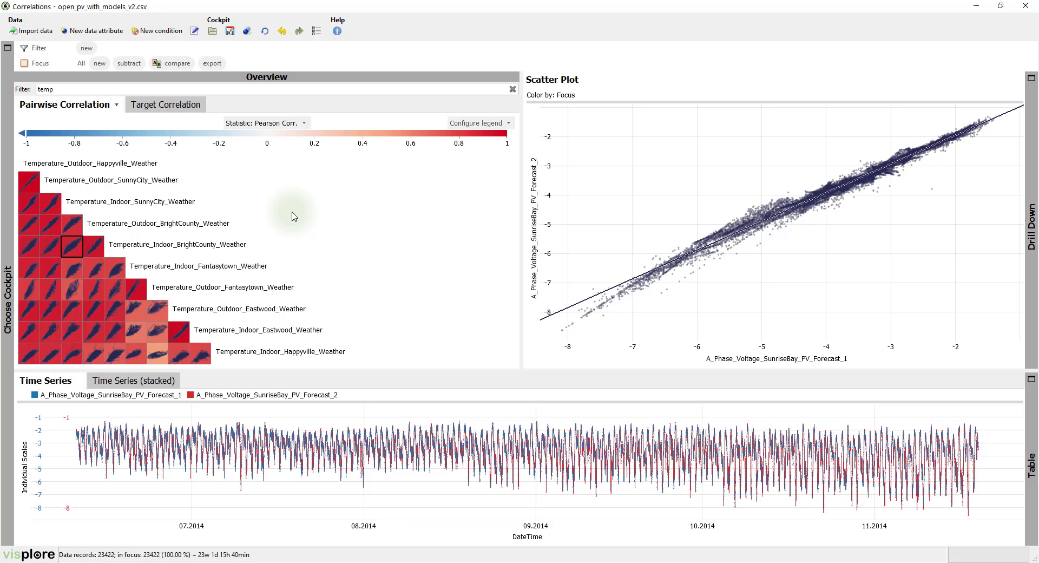
Check SunnyCity vs Fantasytown indoor temperatures, then select the BrightCounty indoor vs outdoor cell
{"action": "mouse_move", "coordinate": [109, 293]}
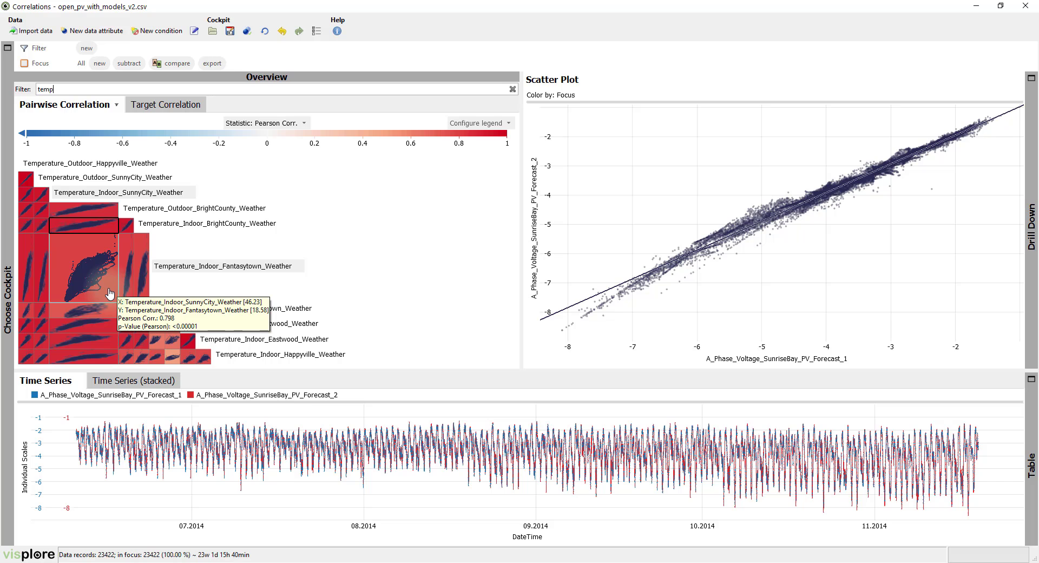
{"action": "left_click", "coordinate": [108, 293]}
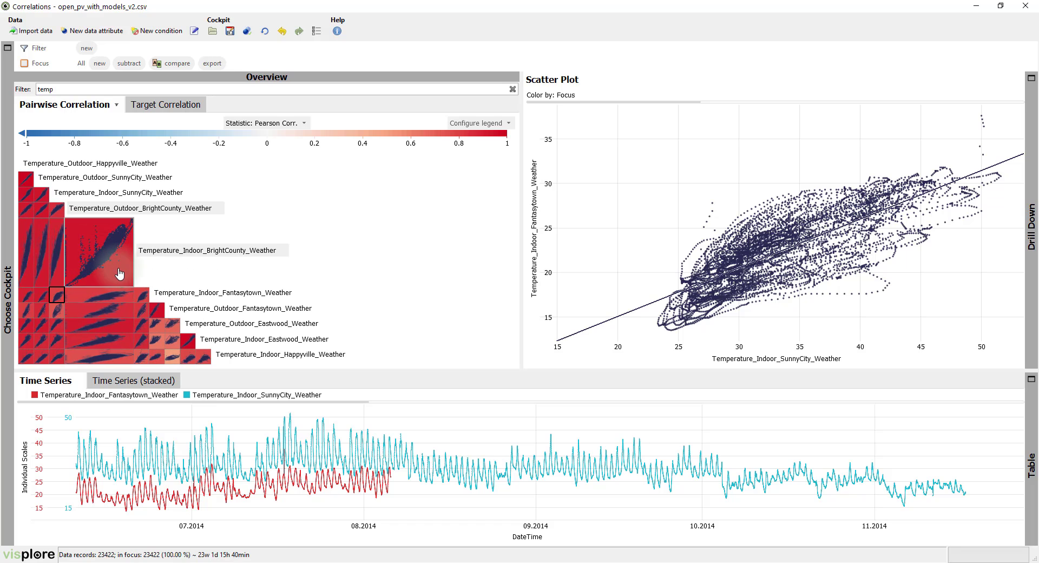
{"action": "left_click", "coordinate": [118, 267]}
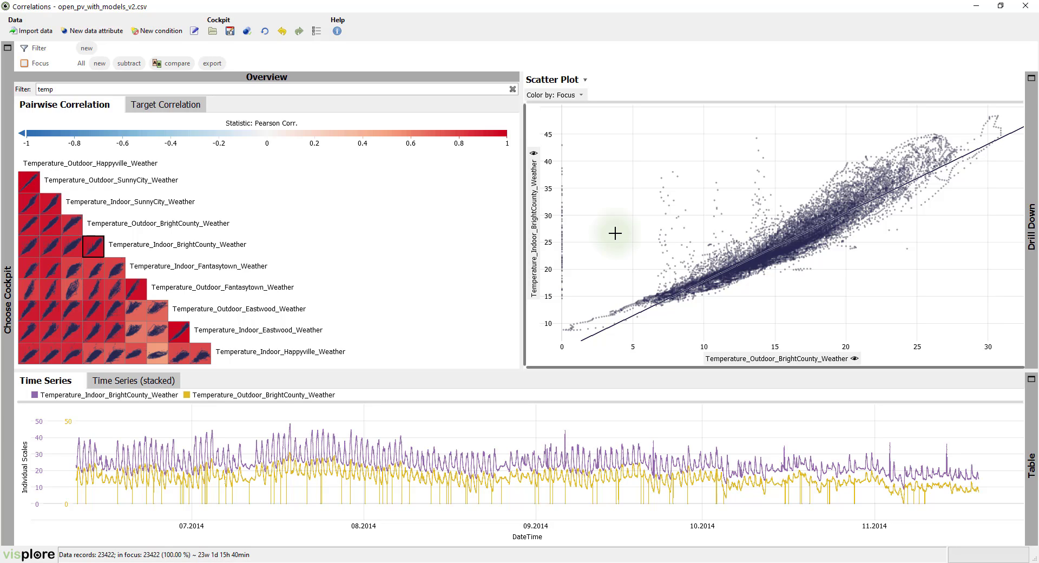
Lasso the BrightCounty temperature points lying far above the scatter plot's trend line
{"action": "left_click", "coordinate": [584, 79]}
{"action": "left_click", "coordinate": [598, 98]}
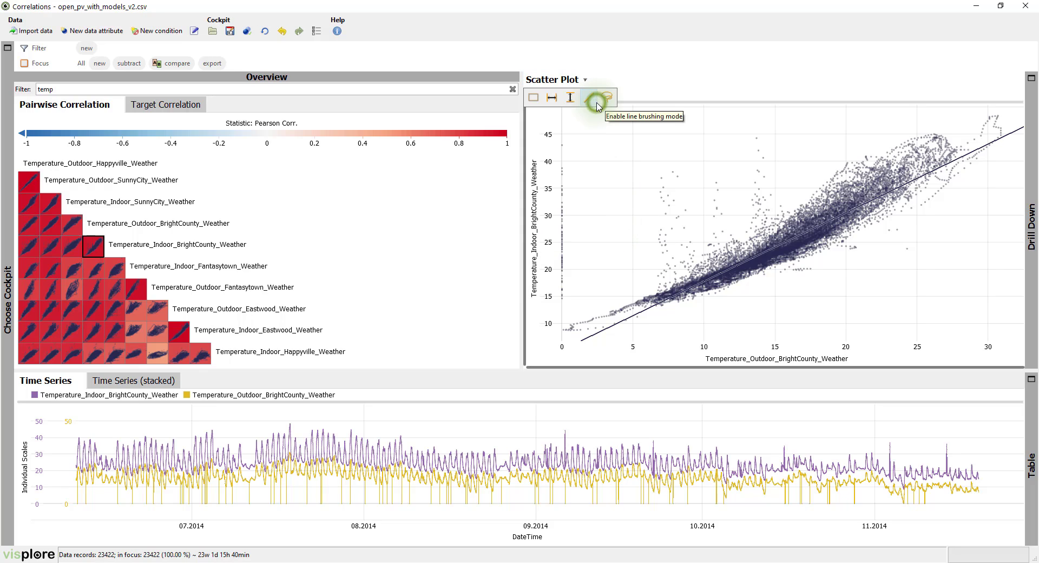
{"action": "left_click", "coordinate": [608, 97]}
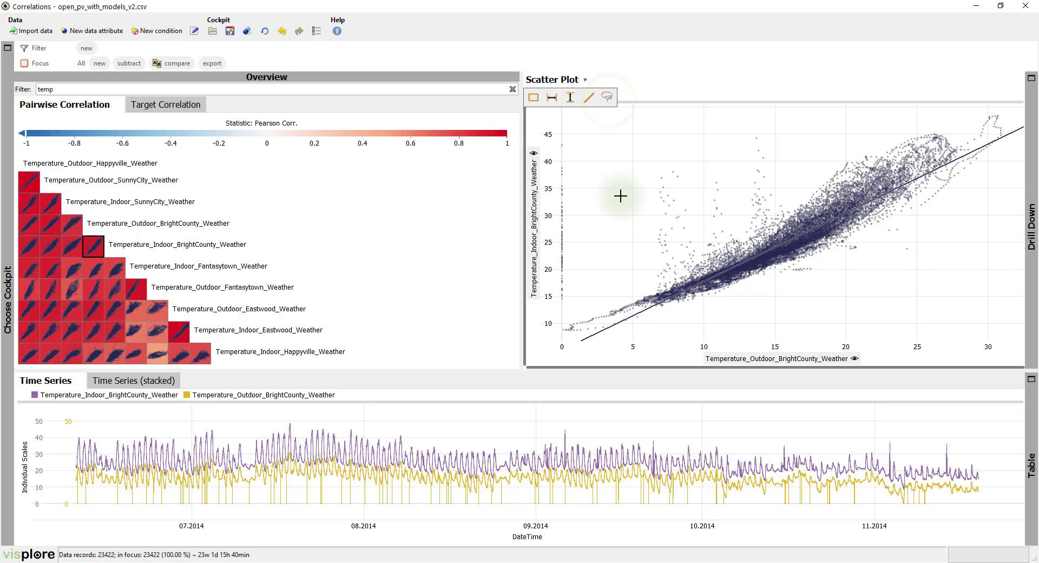
{"action": "mouse_move", "coordinate": [787, 186]}
{"action": "left_mouse_down"}
{"action": "mouse_move", "coordinate": [763, 221]}
{"action": "mouse_move", "coordinate": [684, 264]}
{"action": "mouse_move", "coordinate": [644, 269]}
{"action": "mouse_move", "coordinate": [604, 222]}
{"action": "mouse_move", "coordinate": [610, 182]}
{"action": "mouse_move", "coordinate": [642, 140]}
{"action": "mouse_move", "coordinate": [688, 126]}
{"action": "mouse_move", "coordinate": [746, 124]}
{"action": "mouse_move", "coordinate": [779, 139]}
{"action": "mouse_move", "coordinate": [789, 184]}
{"action": "left_mouse_up"}
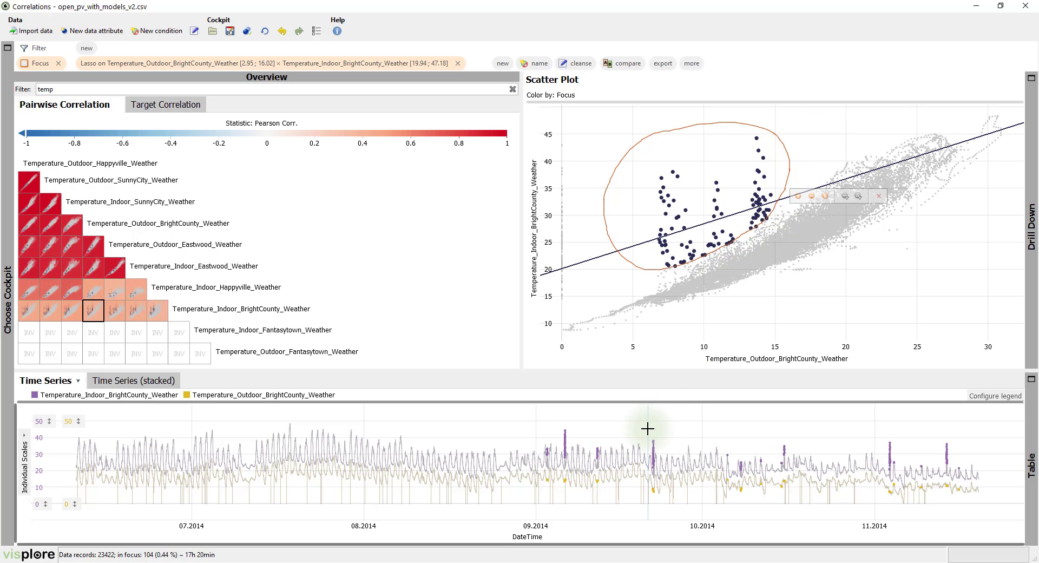
{"action": "scroll", "coordinate": [660, 509], "scroll_direction": "up", "scroll_amount": 5}
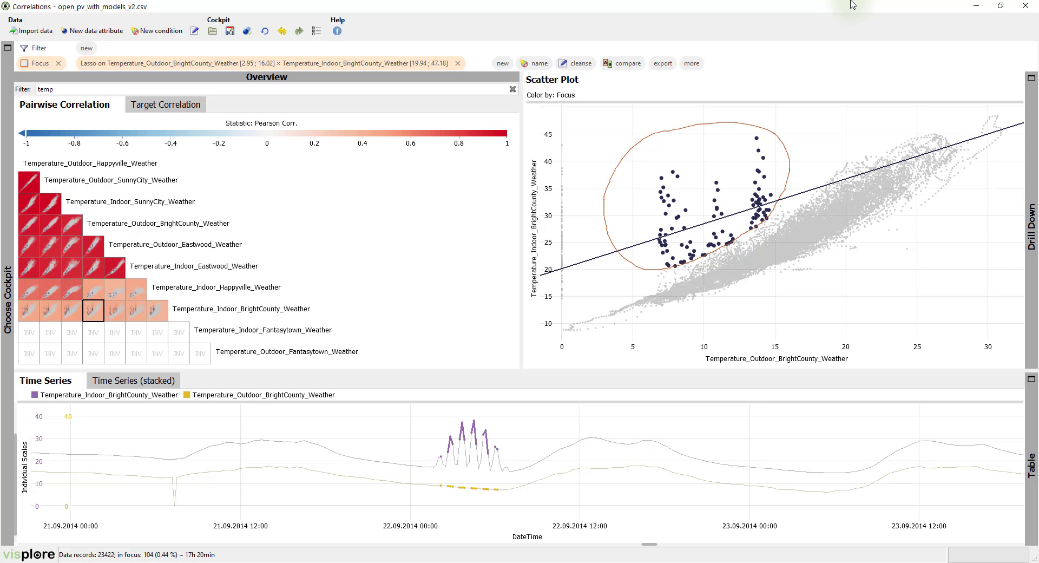
{"action": "left_click", "coordinate": [797, 198]}
Clear the lasso focus so all 23422 records are back in focus
{"action": "mouse_move", "coordinate": [805, 191]}
{"action": "left_mouse_down"}
{"action": "mouse_move", "coordinate": [829, 160]}
{"action": "mouse_move", "coordinate": [888, 132]}
{"action": "mouse_move", "coordinate": [940, 124]}
{"action": "mouse_move", "coordinate": [962, 141]}
{"action": "mouse_move", "coordinate": [966, 169]}
{"action": "mouse_move", "coordinate": [953, 186]}
{"action": "mouse_move", "coordinate": [841, 251]}
{"action": "mouse_move", "coordinate": [712, 304]}
{"action": "mouse_move", "coordinate": [551, 331]}
{"action": "mouse_move", "coordinate": [806, 182]}
{"action": "left_mouse_up"}
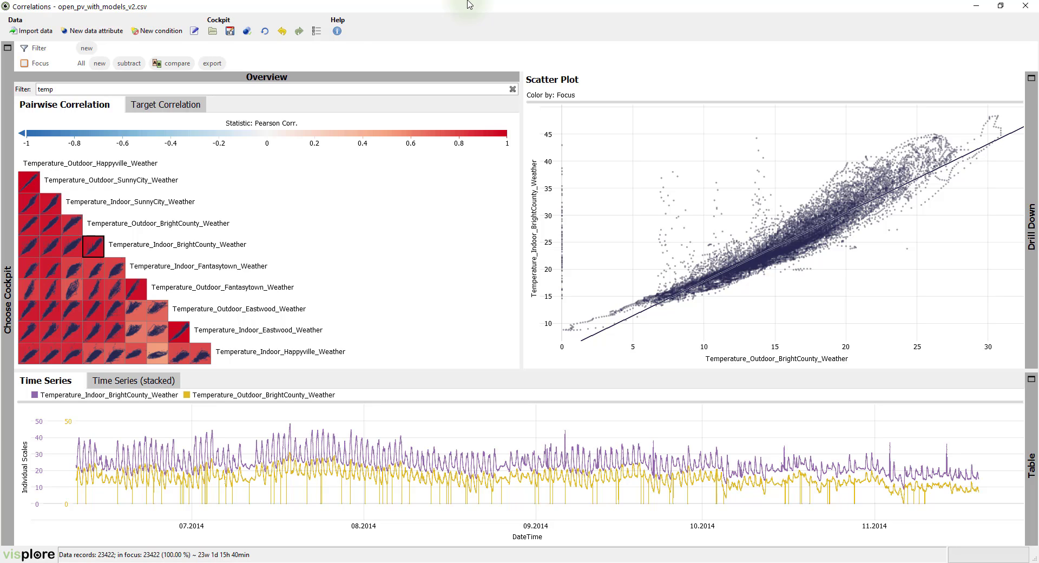
In Target Correlation, search 'power gen' and set Power_Generation_BrightCounty_PV as the target
{"action": "left_click", "coordinate": [192, 104]}
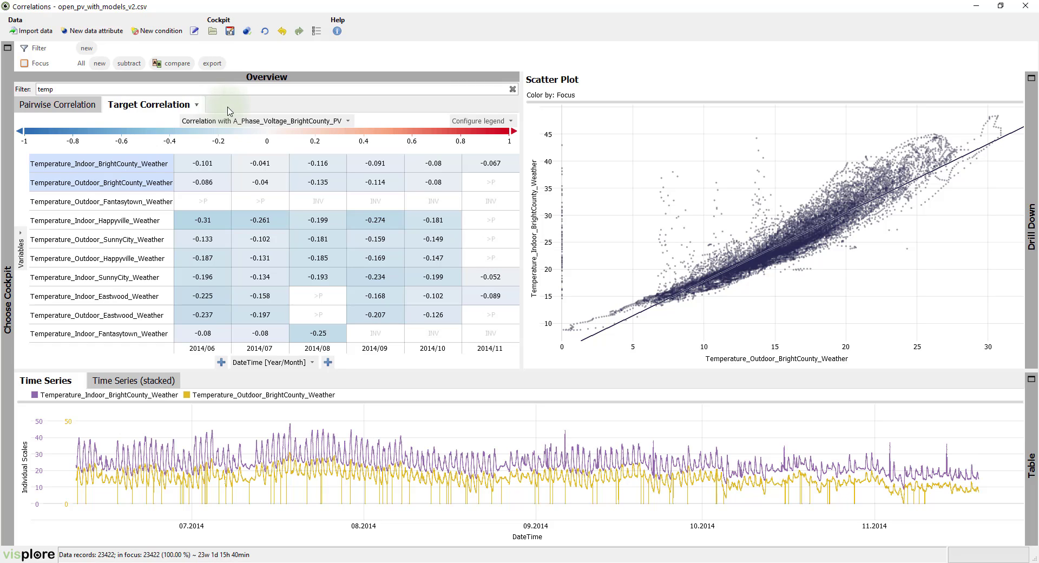
{"action": "left_click", "coordinate": [323, 123]}
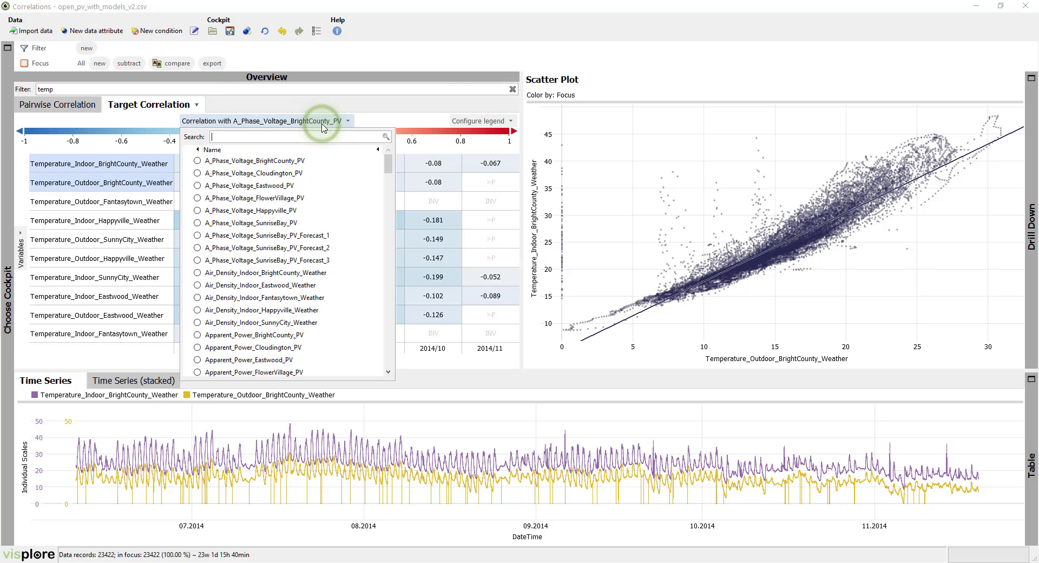
{"action": "type", "text": "power gen"}
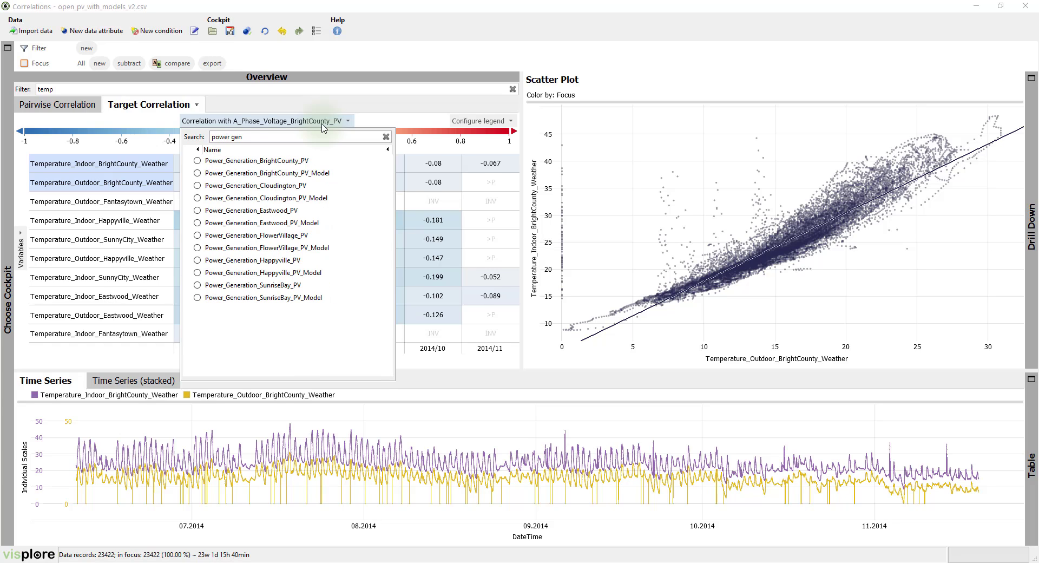
{"action": "left_click", "coordinate": [198, 164]}
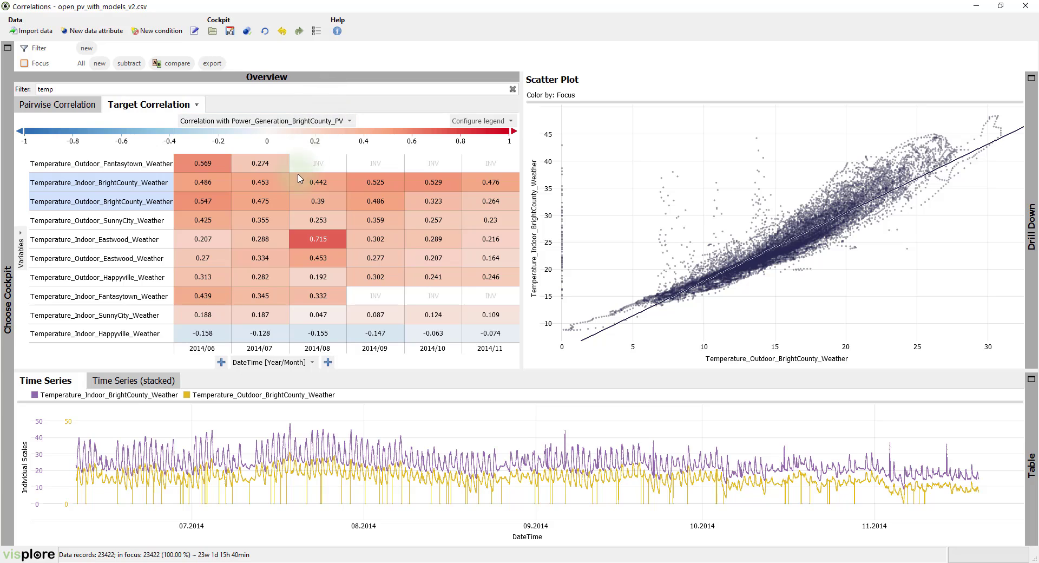
Remove the DateTime [Year/Month] breakdown and change the variable filter from 'temp' to 'weather'
{"action": "left_click", "coordinate": [273, 361]}
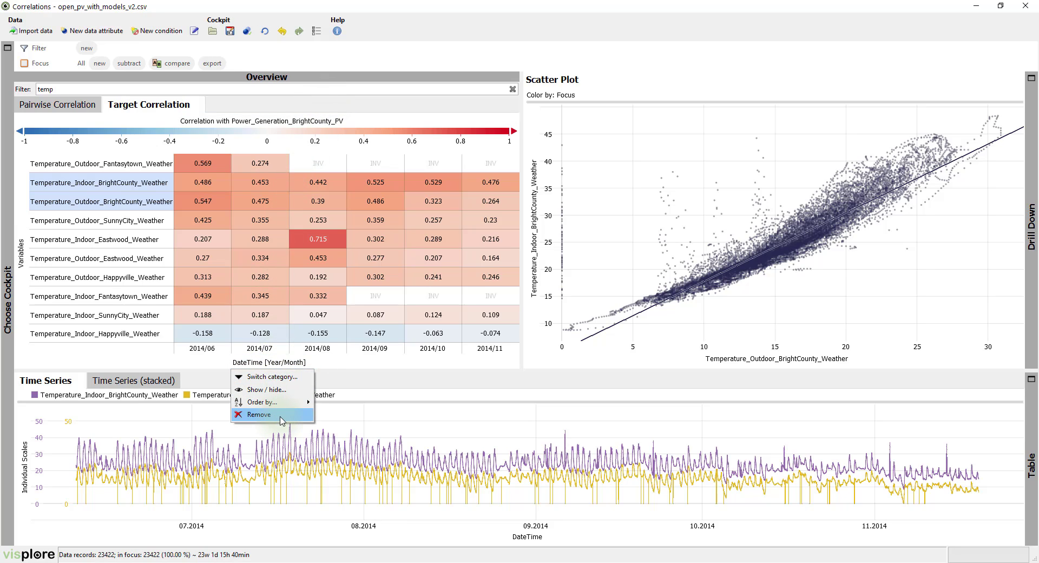
{"action": "left_click", "coordinate": [280, 415]}
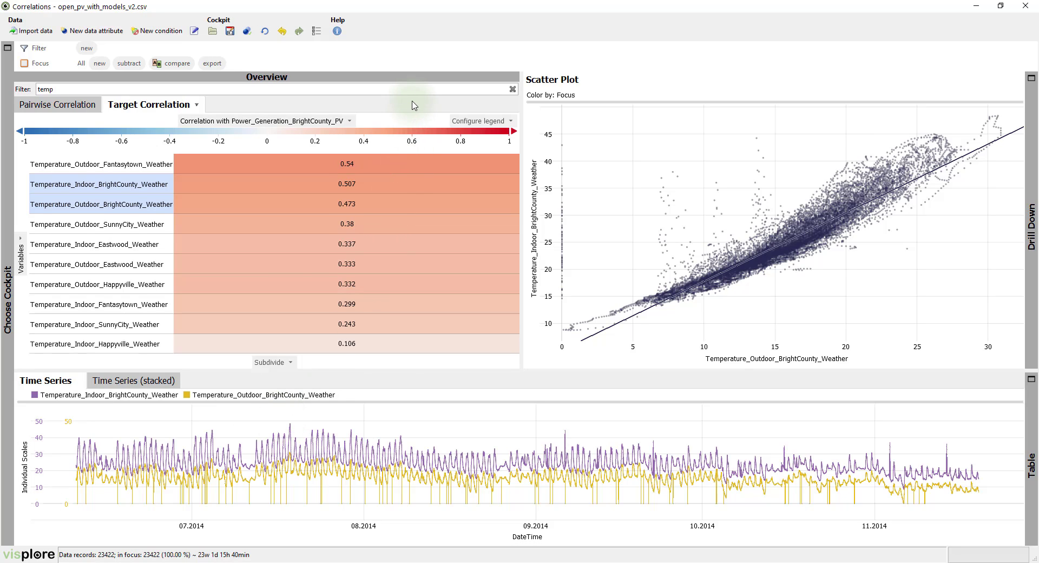
{"action": "left_click_drag", "start_coordinate": [64, 88], "coordinate": [31, 88]}
{"action": "key", "text": "BackSpace"}
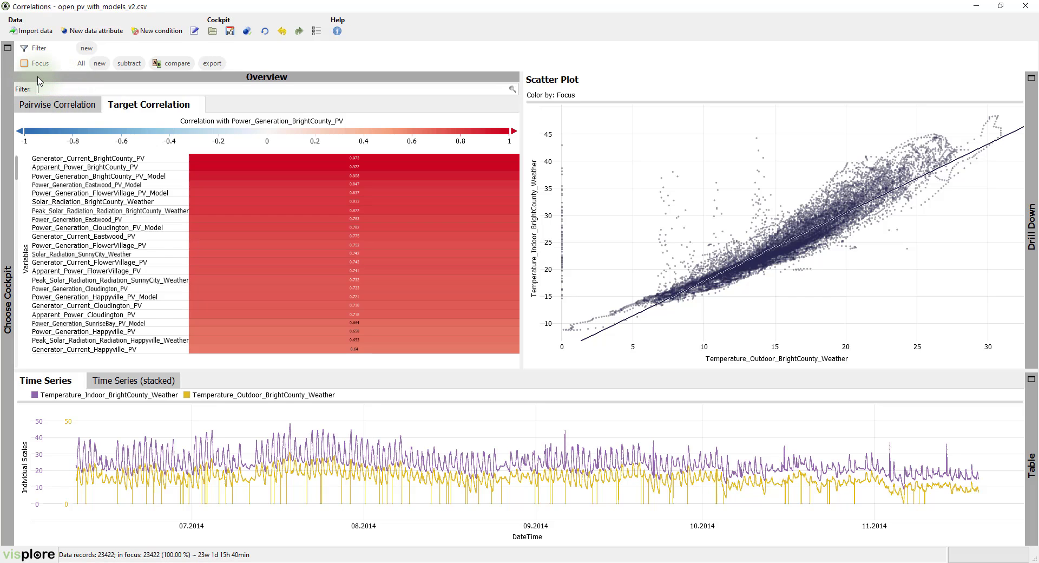
{"action": "type", "text": "weather"}
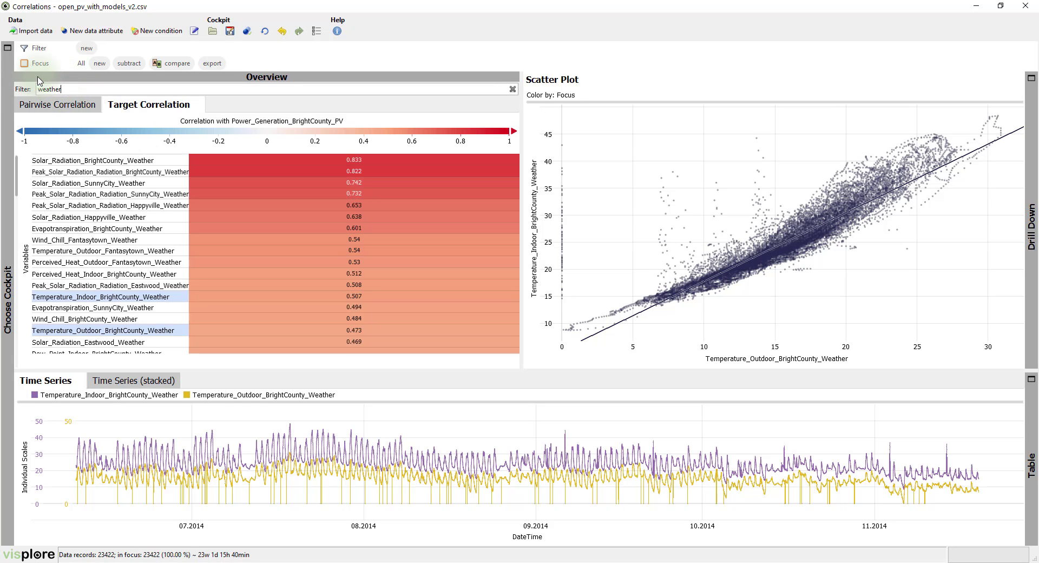
Compare several weather rows against PV power, ending on Solar_Radiation_BrightCounty_Weather
{"action": "mouse_move", "coordinate": [297, 106]}
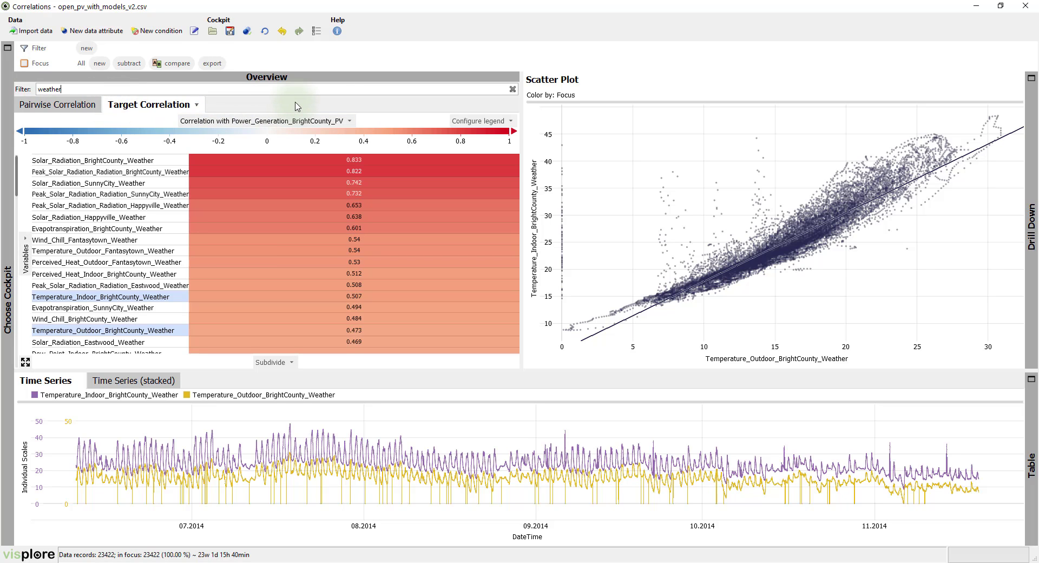
{"action": "left_click", "coordinate": [93, 251]}
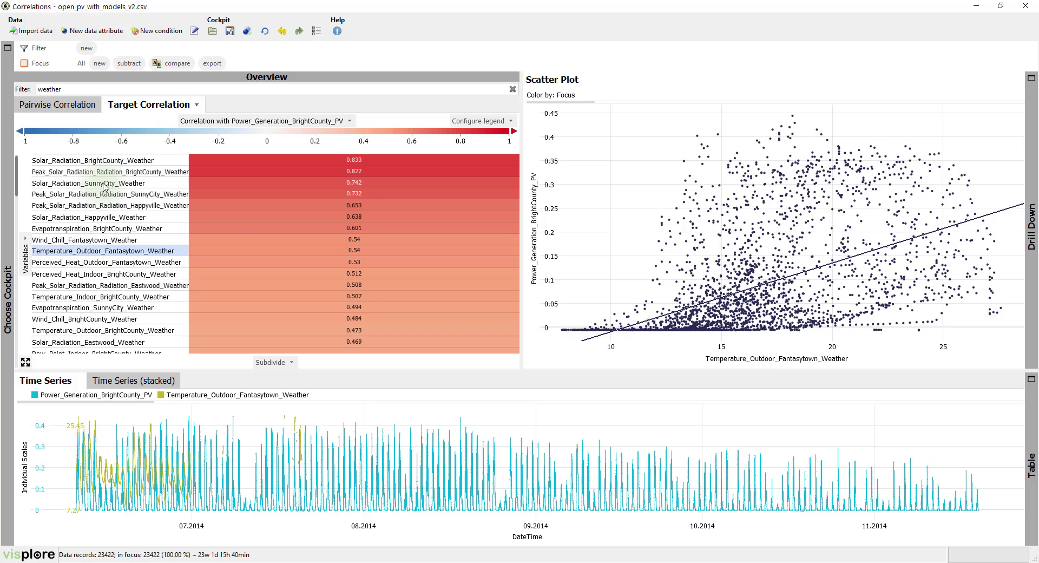
{"action": "left_click", "coordinate": [105, 184]}
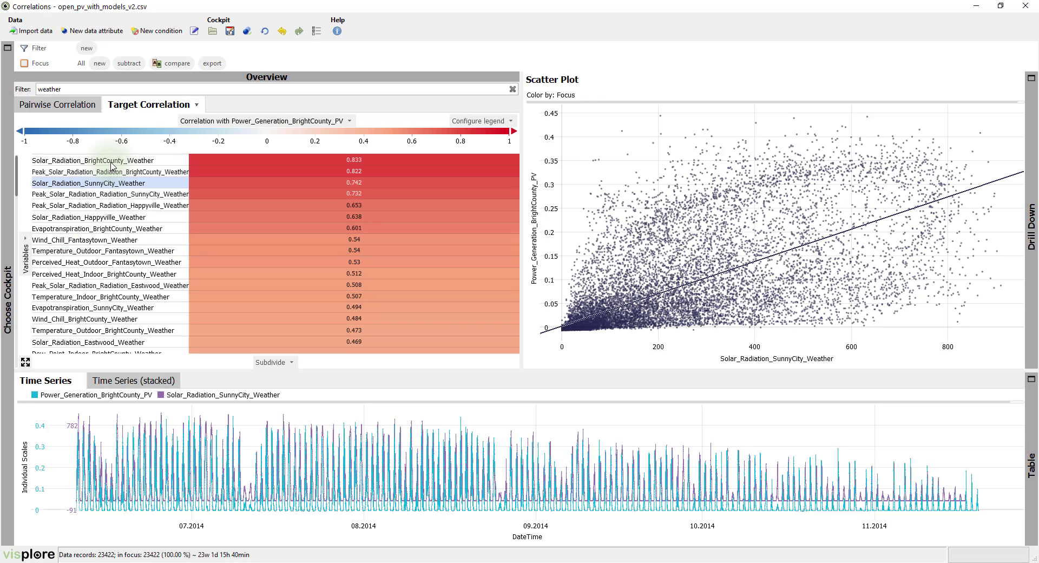
{"action": "left_click", "coordinate": [111, 161]}
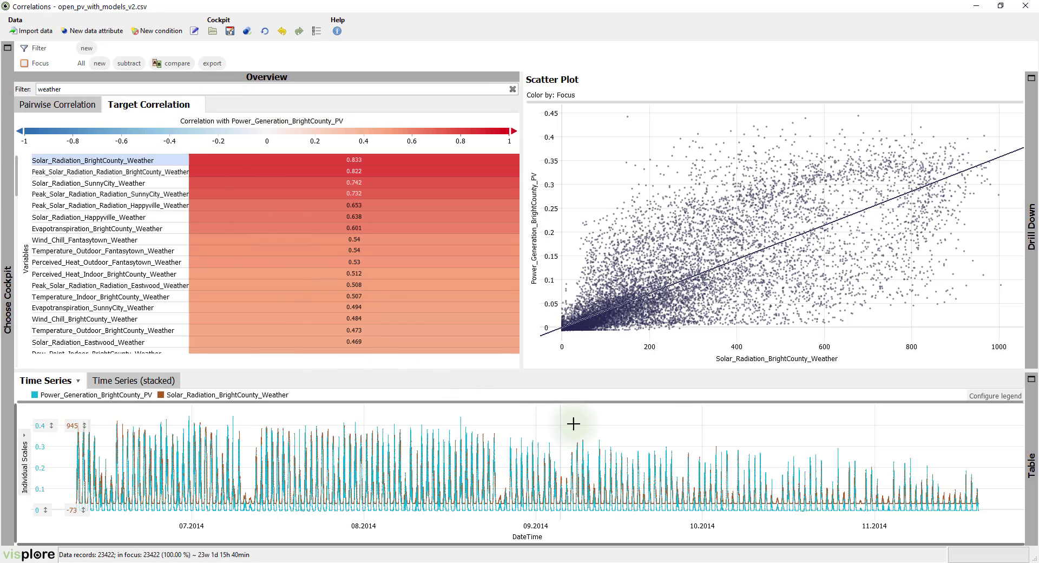
Brush the time series to focus on 30.9.–22.11.2014, leaving 7221 records in focus
{"action": "left_click_drag", "start_coordinate": [699, 438], "coordinate": [991, 440]}
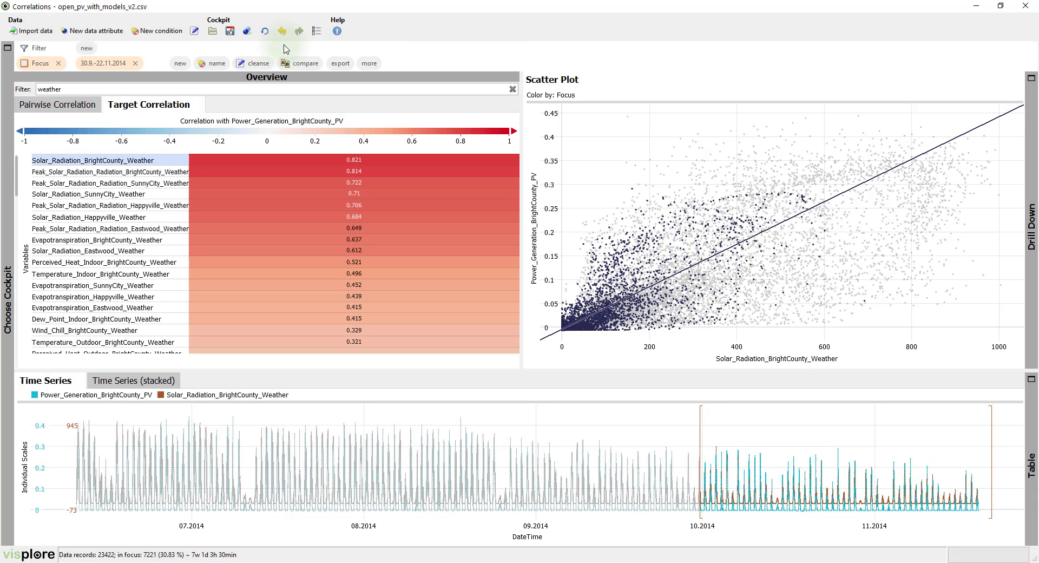
Clear the date focus and subdivide the target correlations by DateTime [Year/Month]
{"action": "left_click", "coordinate": [59, 63]}
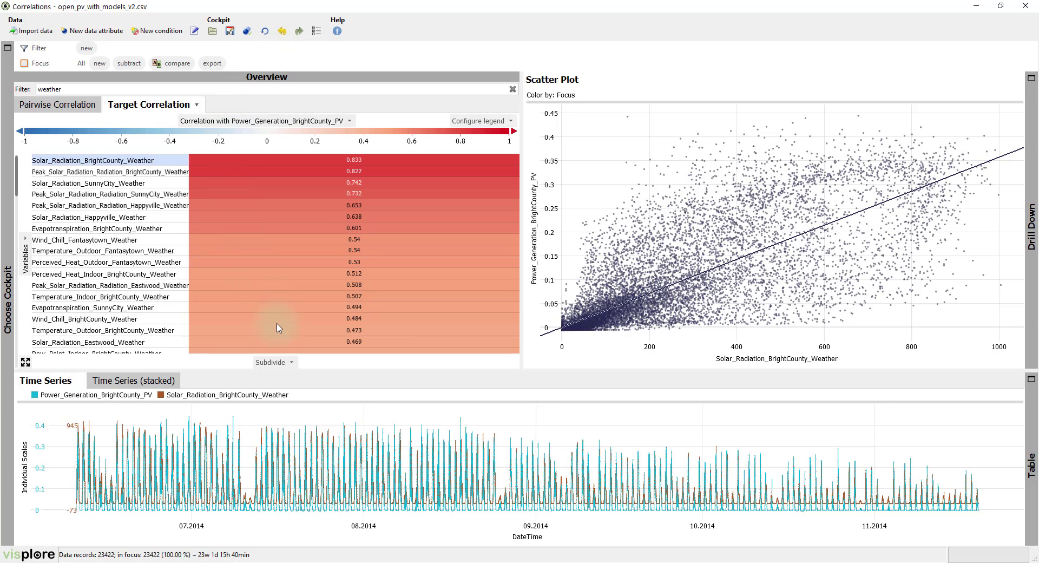
{"action": "left_click", "coordinate": [288, 367]}
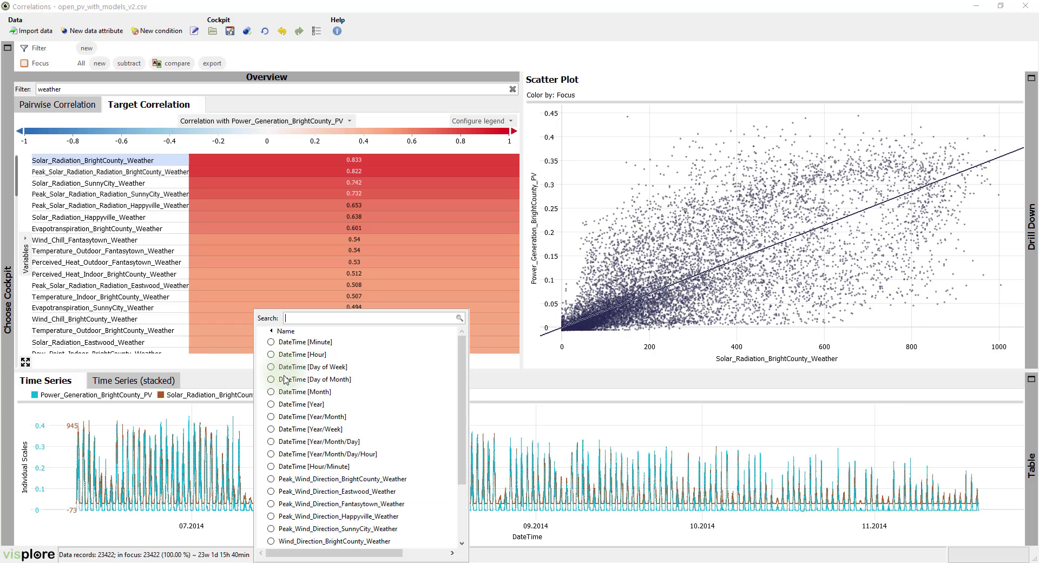
{"action": "left_click", "coordinate": [272, 416]}
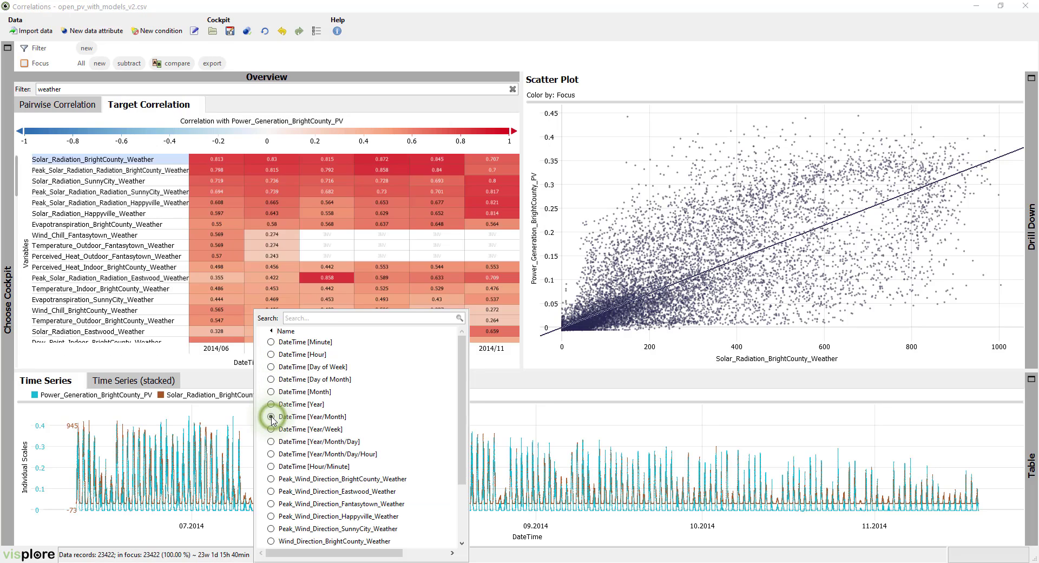
{"action": "left_click", "coordinate": [430, 107]}
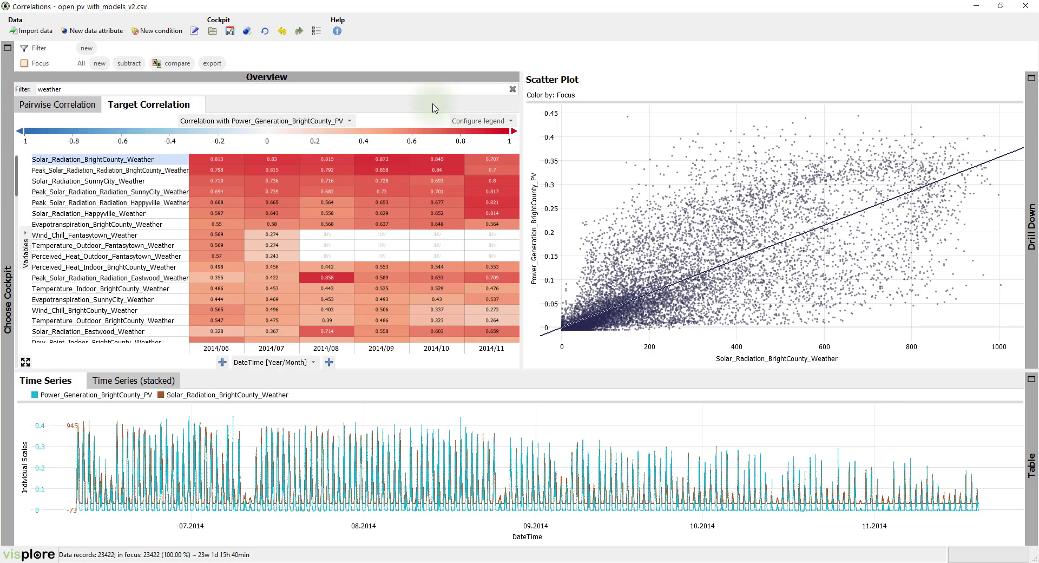
Focus the 2014/09 heatmap column, highlighting 4320 records (18.44%)
{"action": "left_click", "coordinate": [392, 157]}
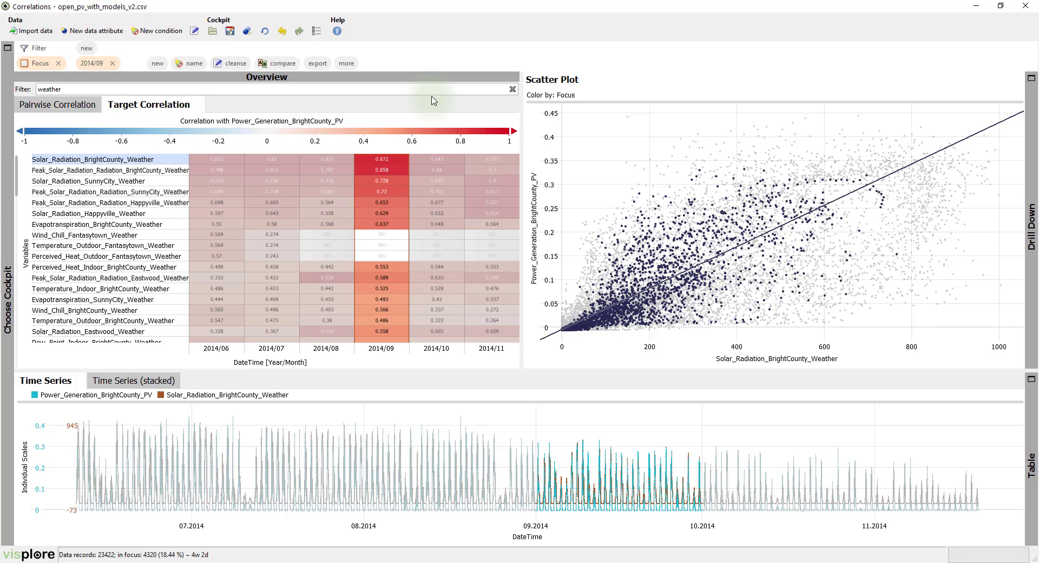
Clear the September 2014 focus and filter the pairwise correlation matrix with 'power not model'
{"action": "left_click", "coordinate": [59, 64]}
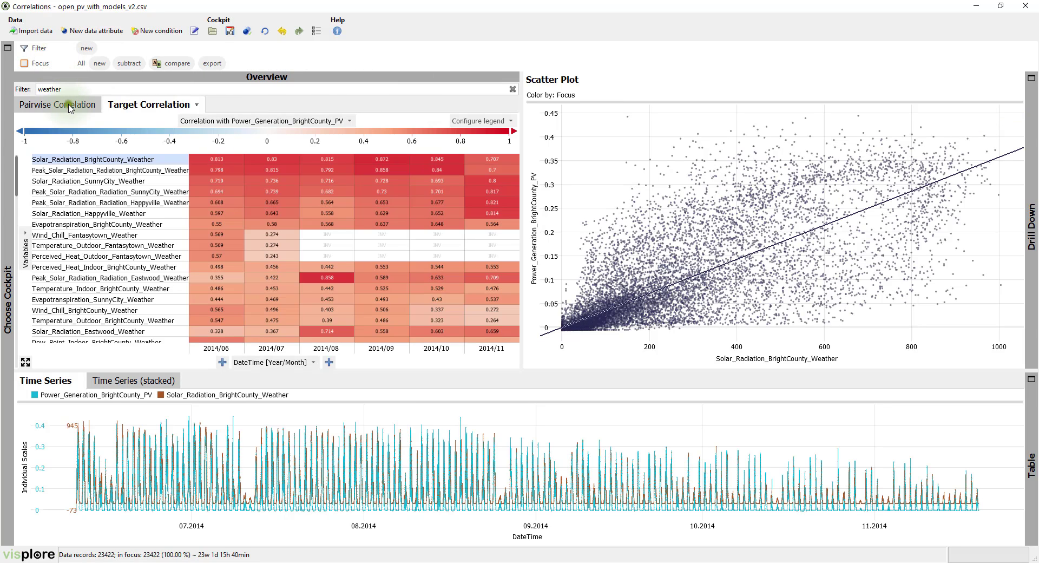
{"action": "left_click", "coordinate": [70, 106]}
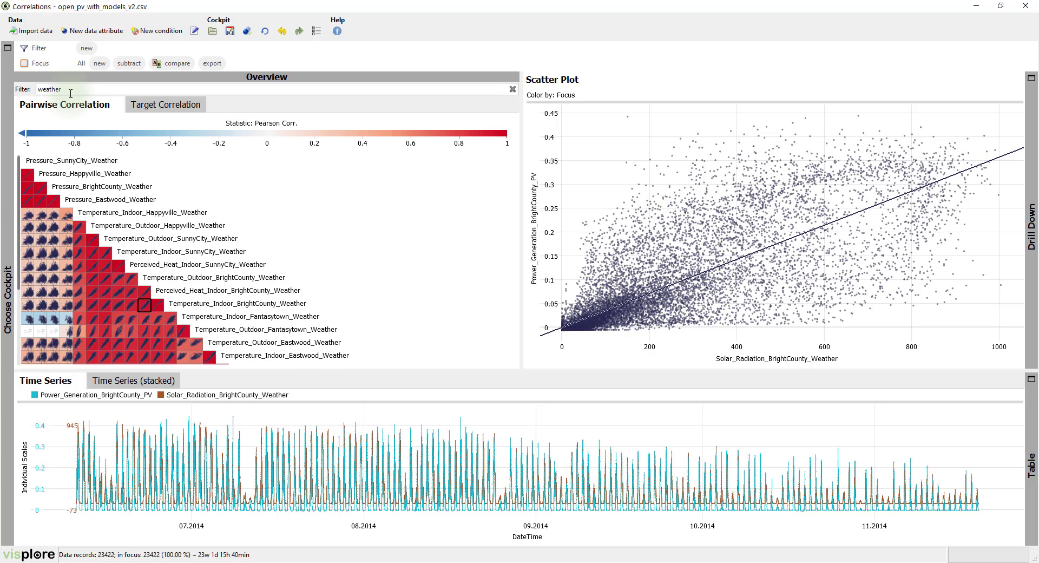
{"action": "double_click", "coordinate": [60, 89]}
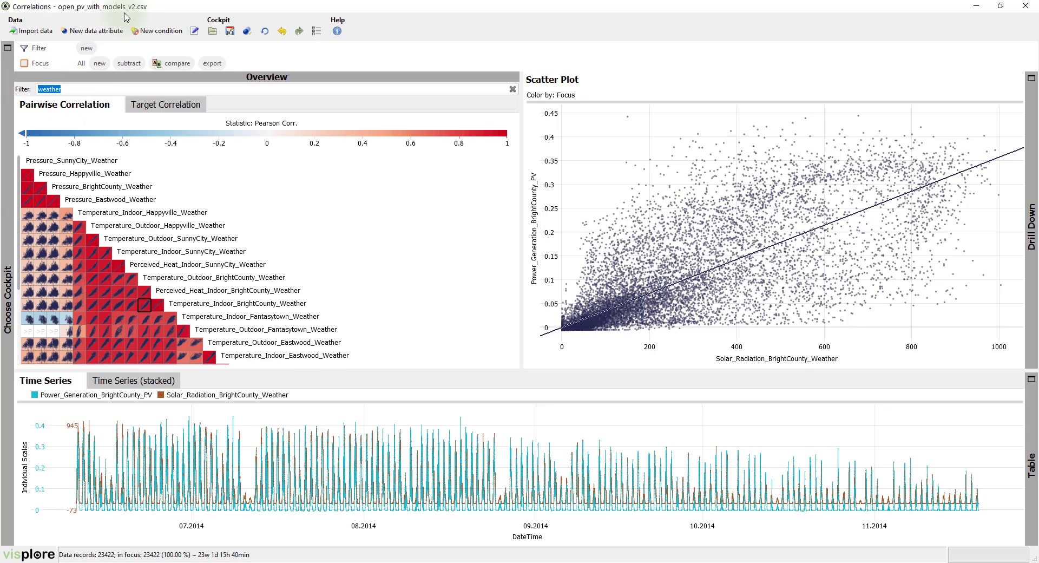
{"action": "type", "text": "power"}
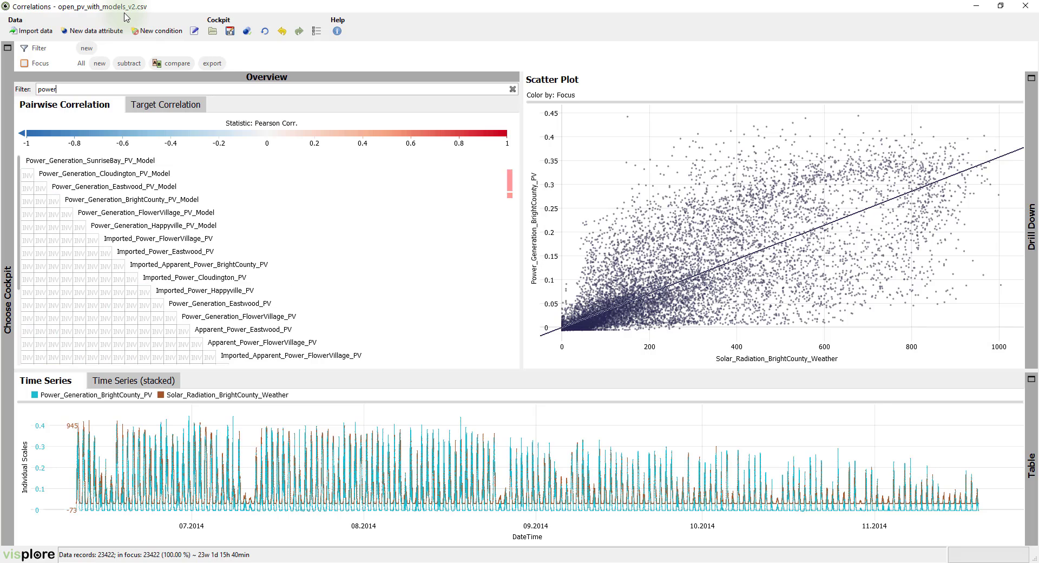
{"action": "type", "text": " not model"}
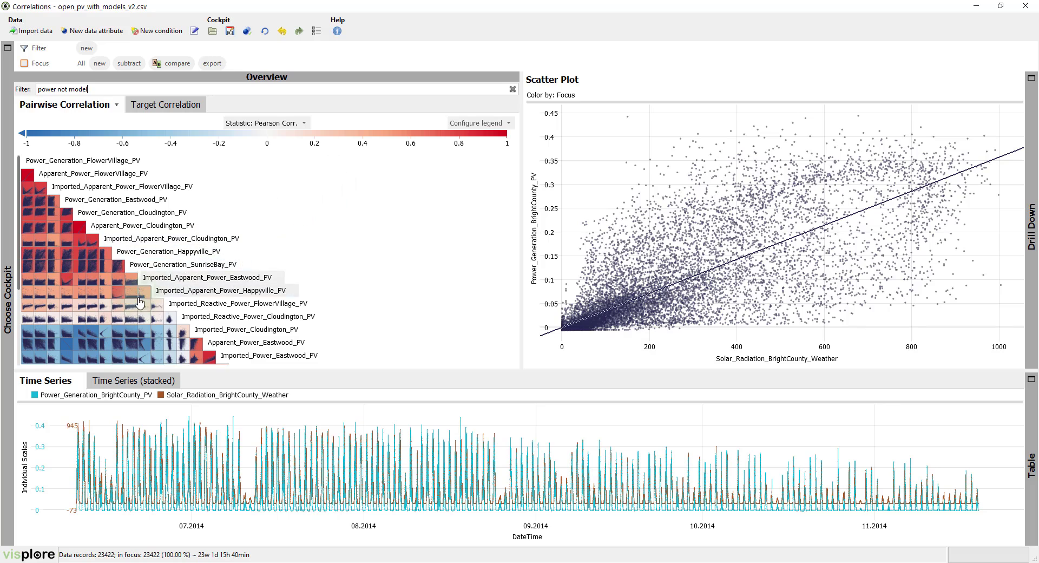
Plot Cloudington imported apparent power against imported power and turn off the regression line
{"action": "left_click", "coordinate": [133, 336]}
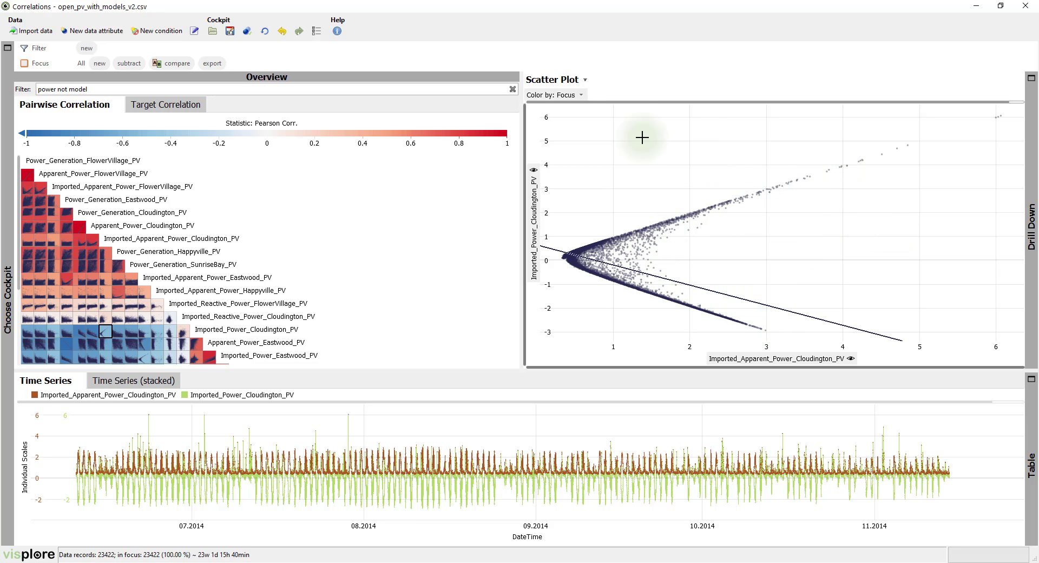
{"action": "left_click", "coordinate": [569, 80]}
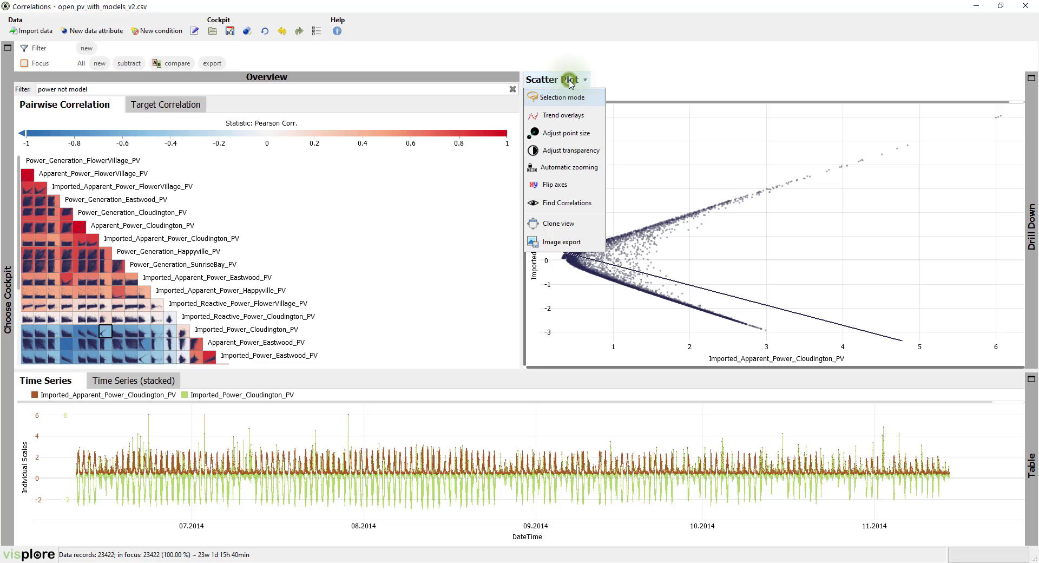
{"action": "left_click", "coordinate": [591, 116]}
{"action": "left_click", "coordinate": [602, 141]}
{"action": "left_click", "coordinate": [657, 125]}
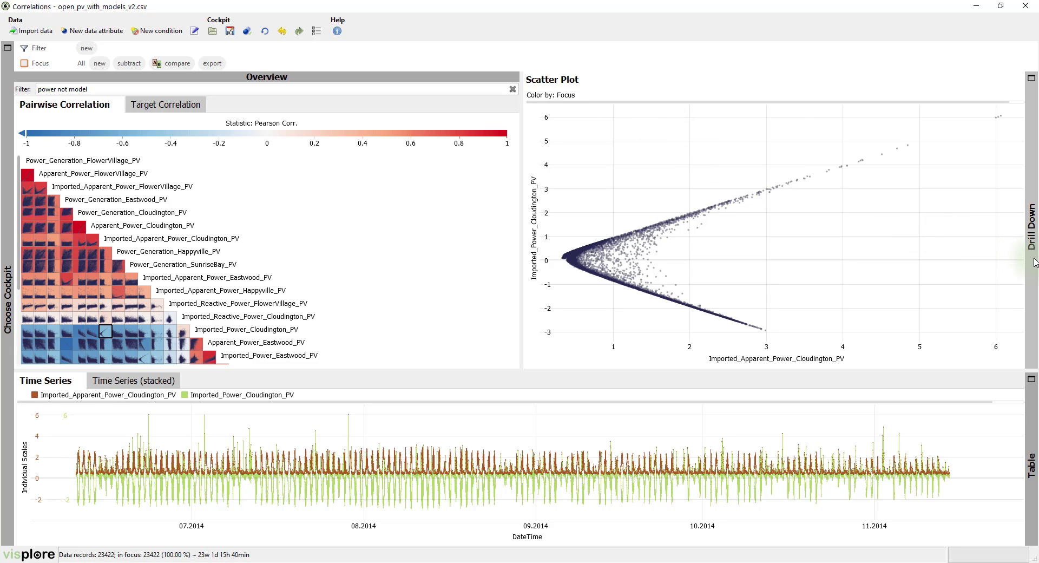
Show the correlation in a drill-down heatmap: DateTime [Hour] columns, DateTime [Day of Week] rows
{"action": "left_click", "coordinate": [1034, 262]}
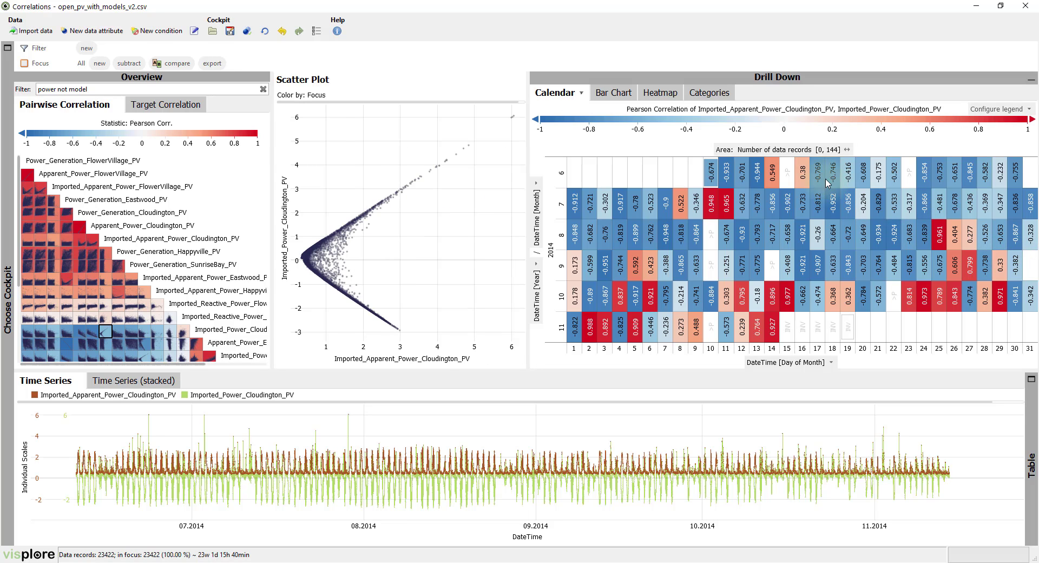
{"action": "left_click", "coordinate": [670, 92]}
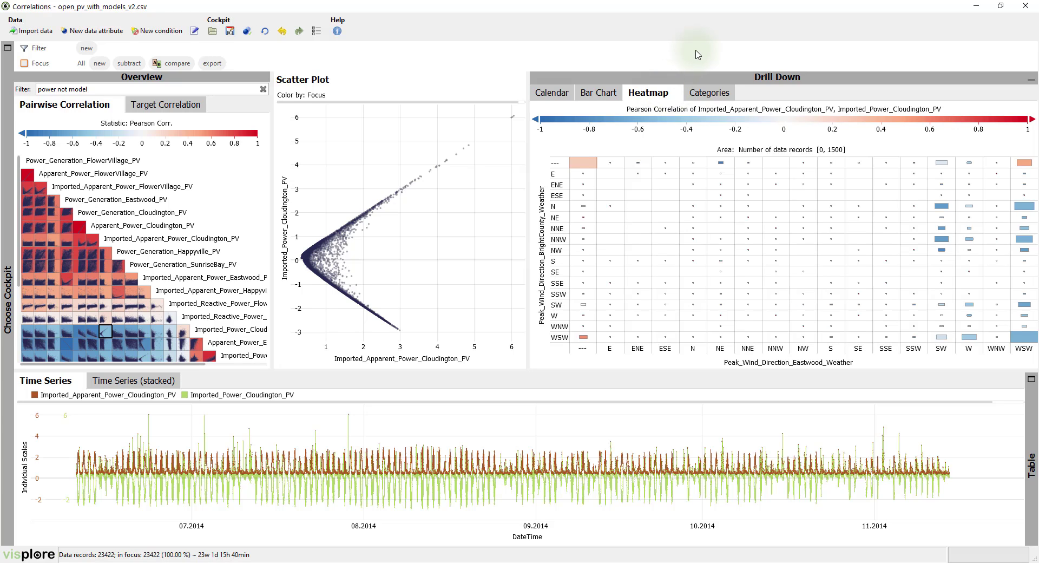
{"action": "left_click", "coordinate": [861, 364]}
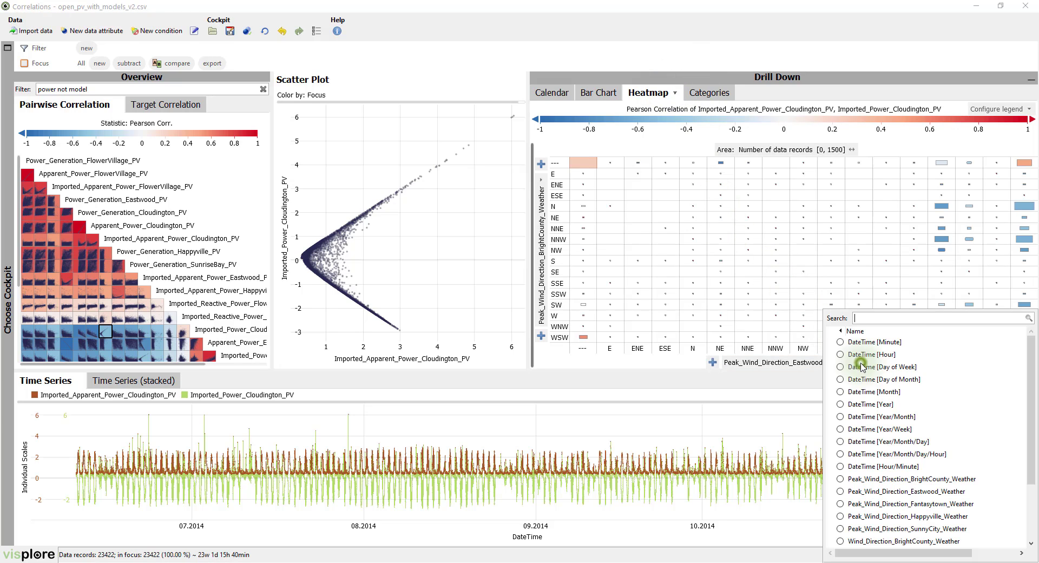
{"action": "left_click", "coordinate": [841, 355]}
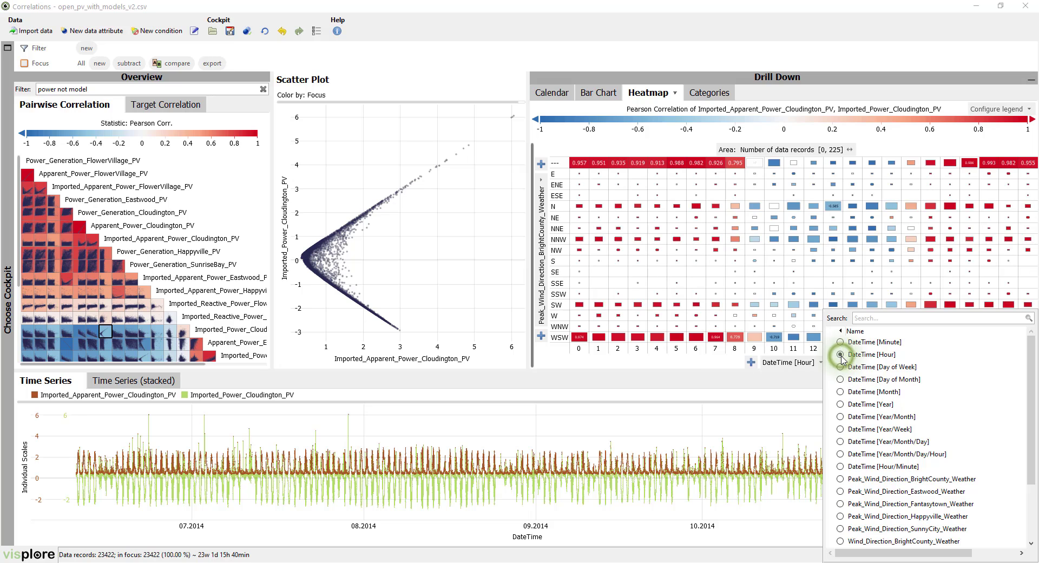
{"action": "left_click", "coordinate": [542, 183]}
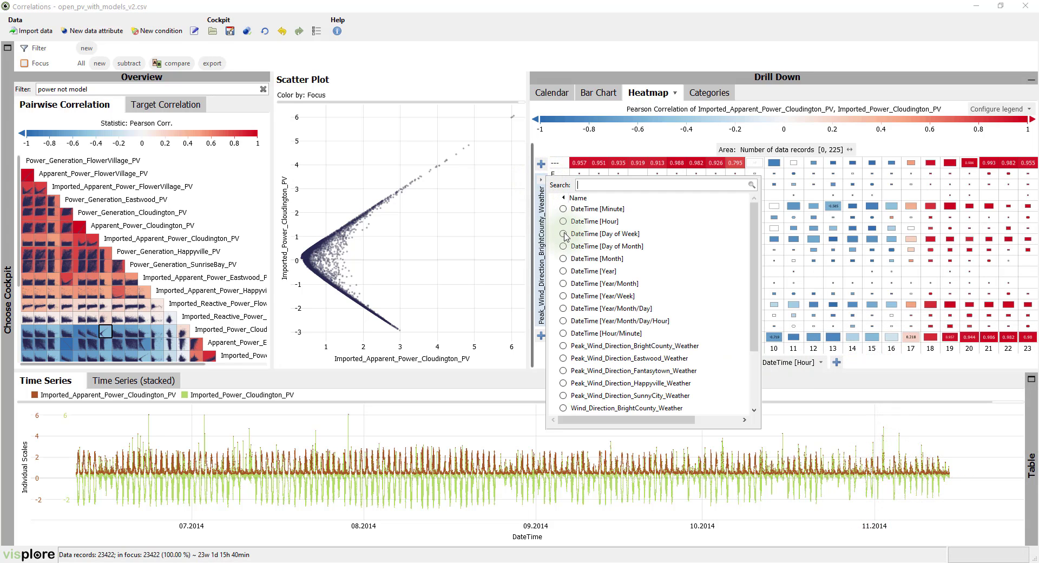
{"action": "left_click", "coordinate": [564, 234]}
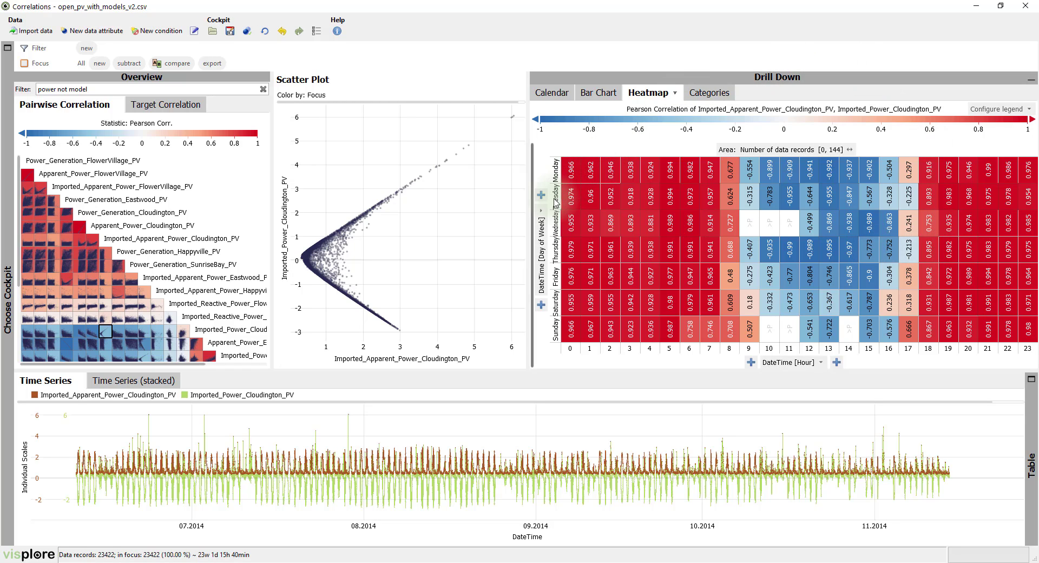
Switch the heatmap rows from day of week to DateTime [Month]
{"action": "left_click", "coordinate": [543, 214]}
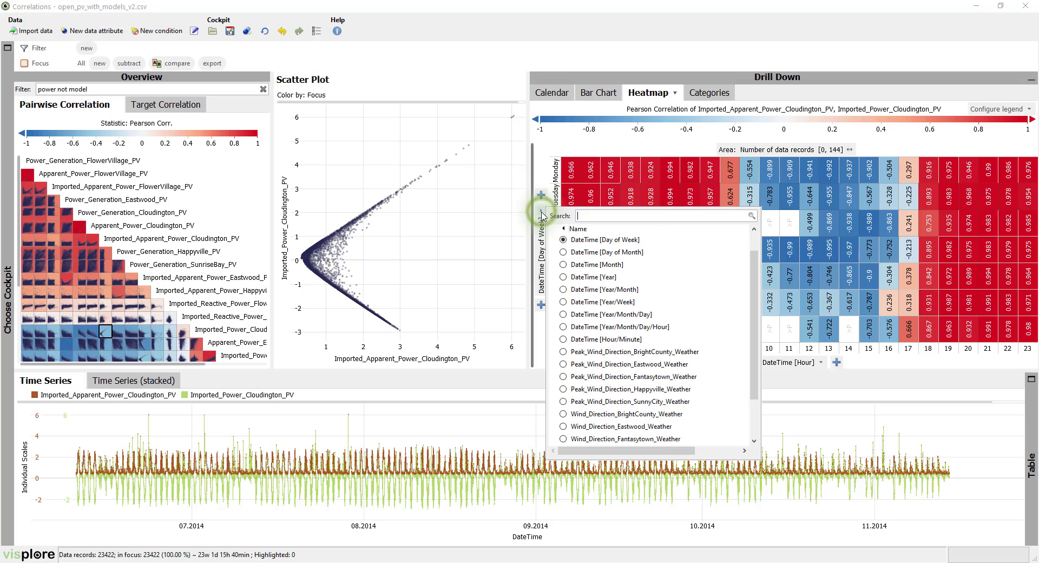
{"action": "left_click", "coordinate": [564, 264]}
{"action": "left_click", "coordinate": [693, 41]}
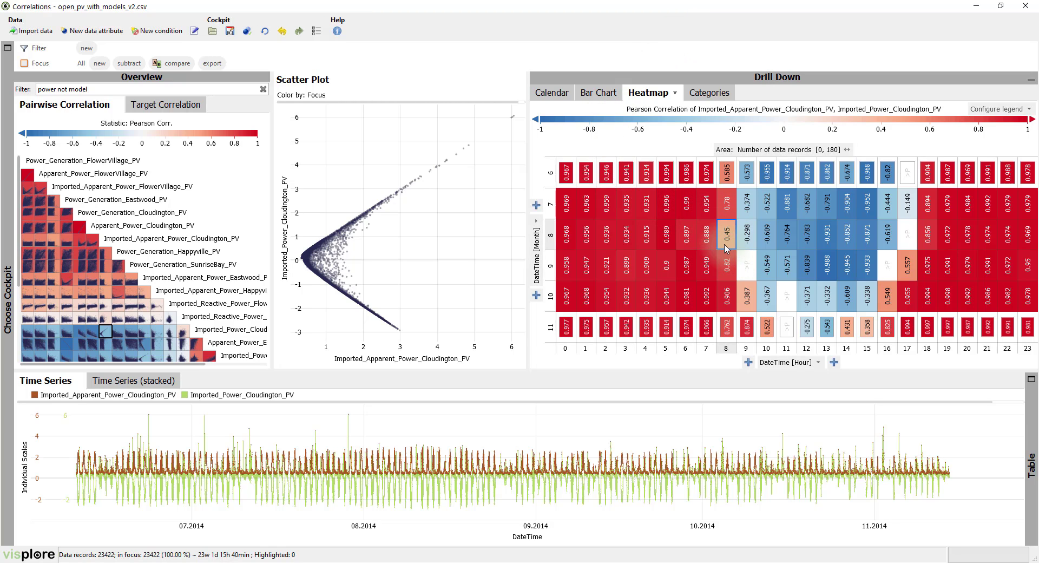
Check the August hour-13 cell, then highlight the 186 records of the August hour-19 cell
{"action": "left_click", "coordinate": [830, 239]}
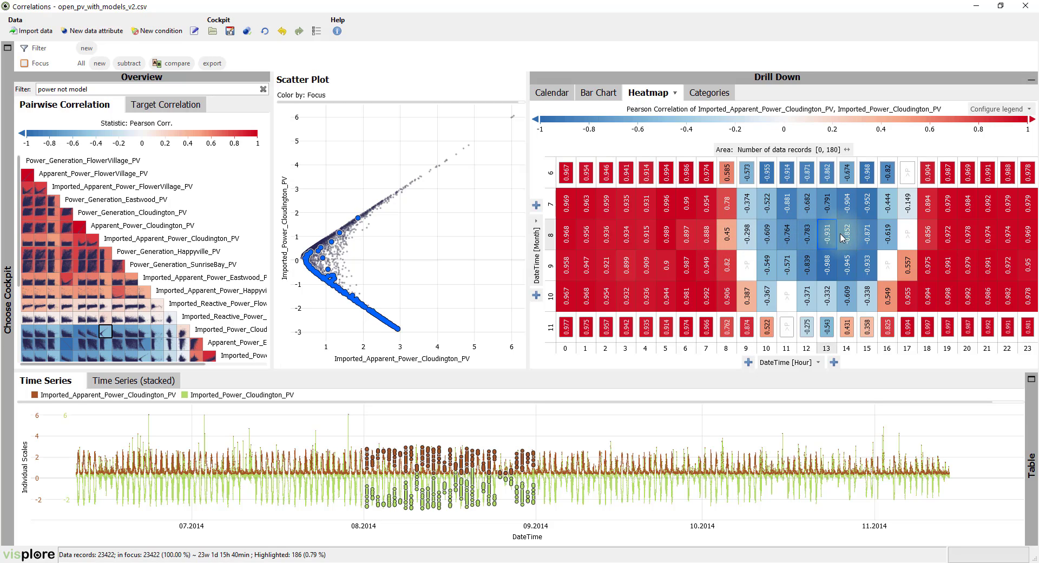
{"action": "left_click", "coordinate": [830, 239]}
{"action": "left_click", "coordinate": [954, 243]}
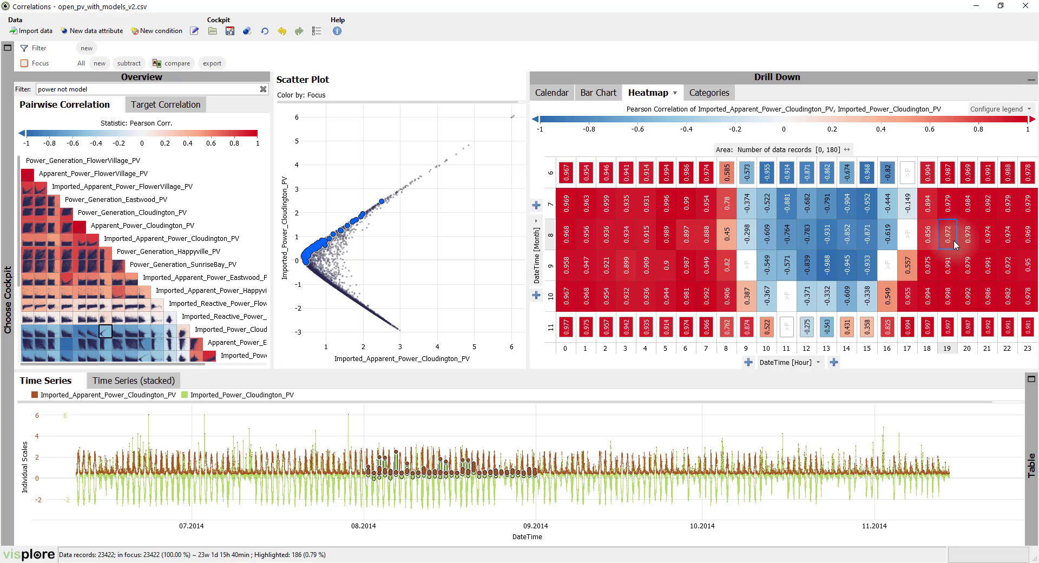